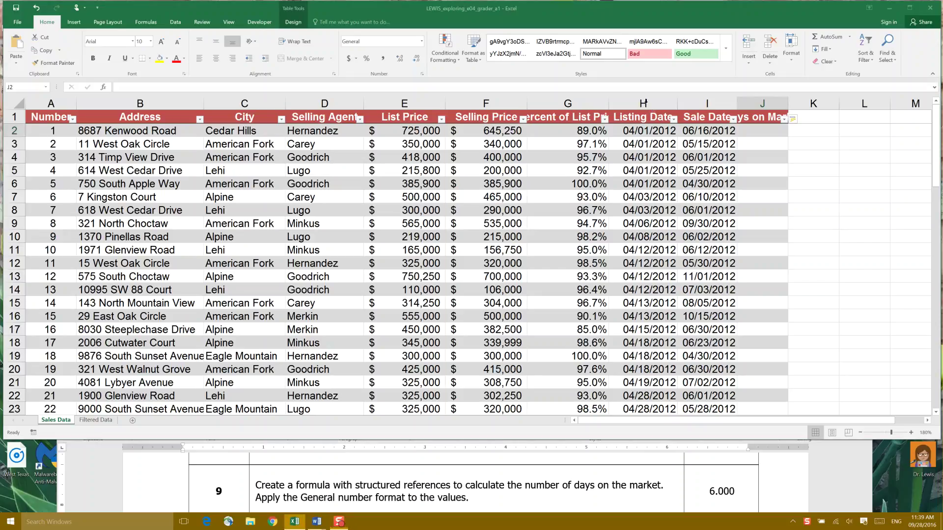
# - Enter the formula =([@[Sale Date]]-[@[Listing Date]]) in cell J2 to fill the Days on Market column
pyautogui.click(646, 104)
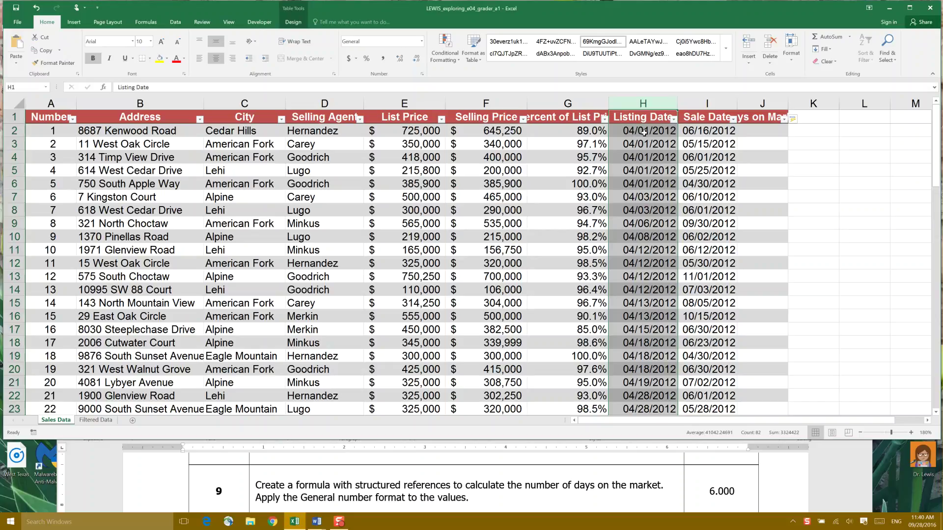
pyautogui.click(702, 102)
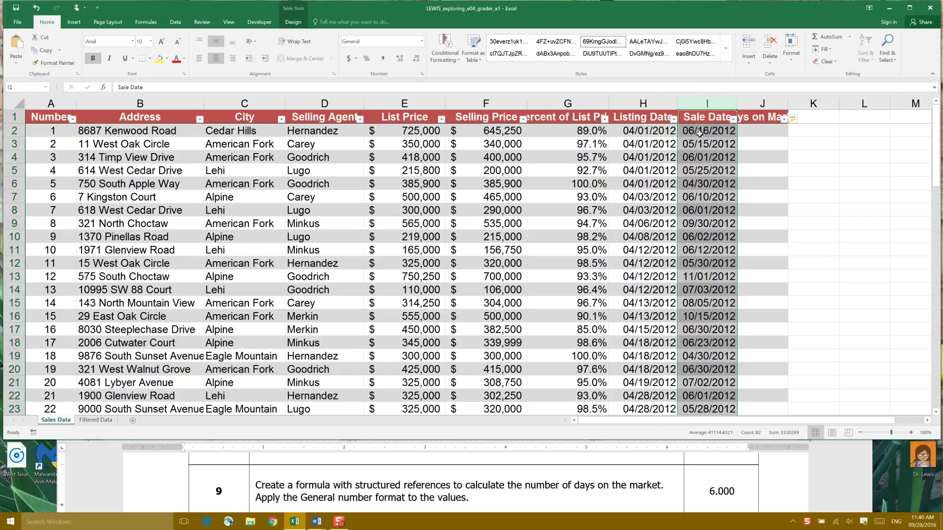
pyautogui.click(758, 131)
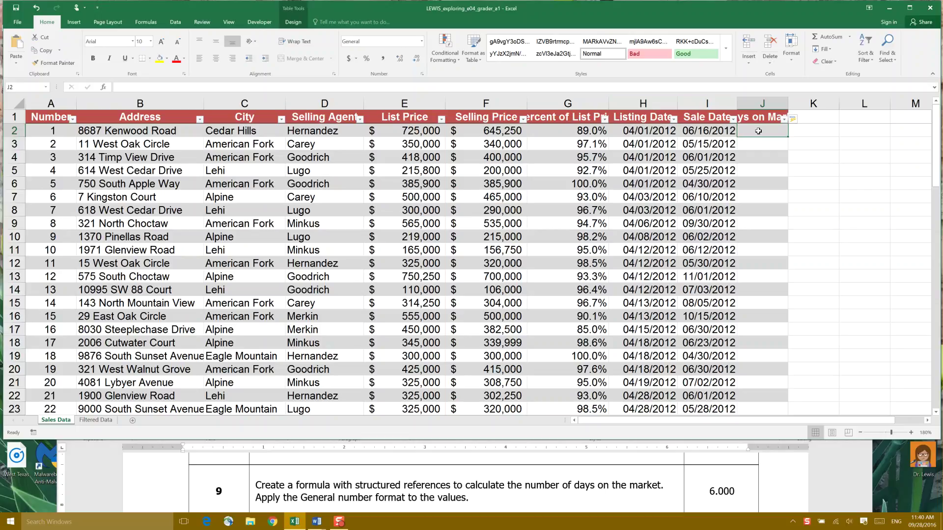
pyautogui.write('=')
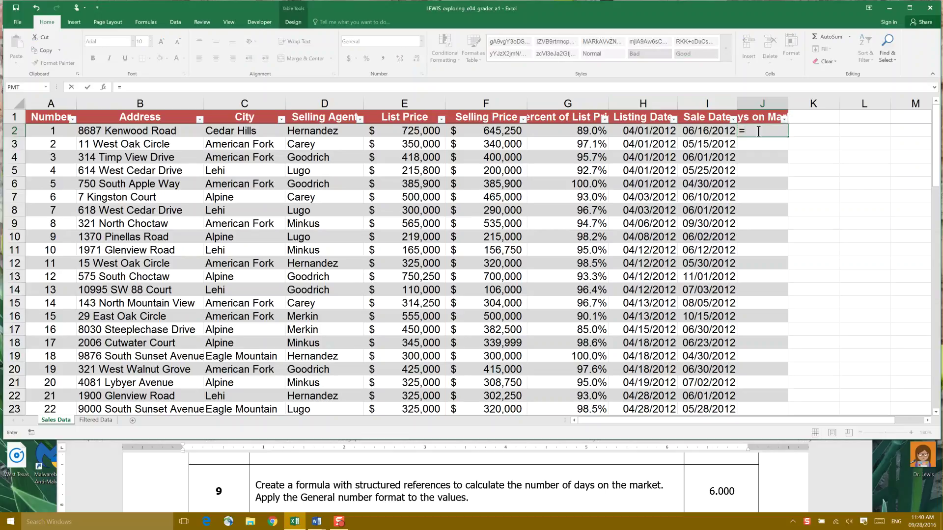
pyautogui.write('(')
pyautogui.click(707, 130)
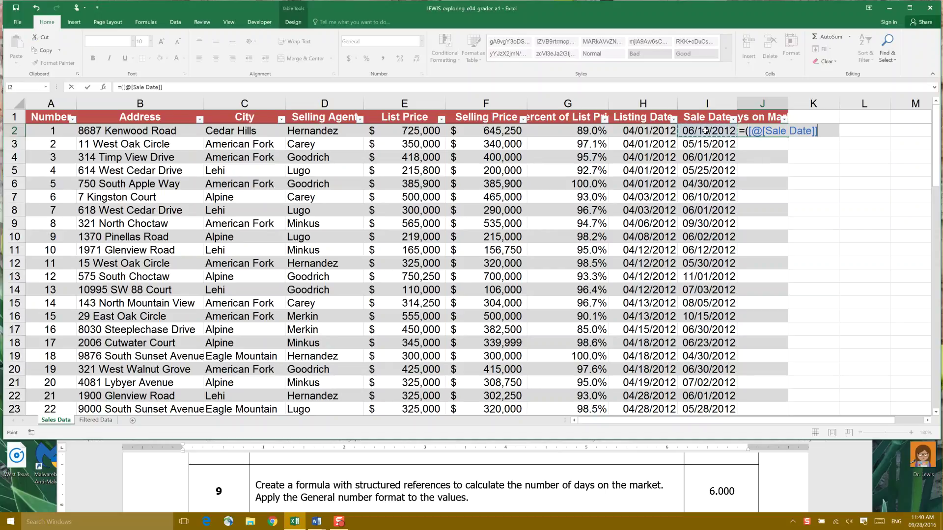
pyautogui.write('-')
pyautogui.click(645, 130)
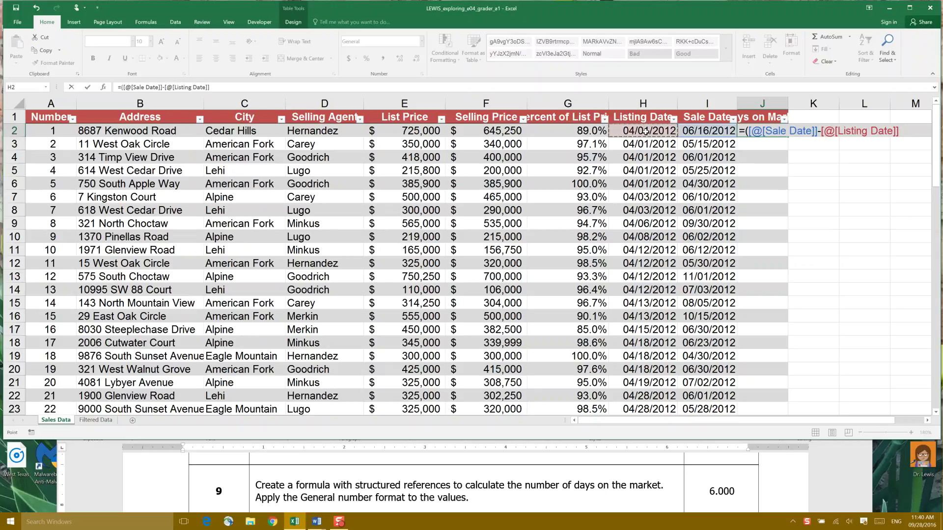
pyautogui.write(')')
pyautogui.press('Return')
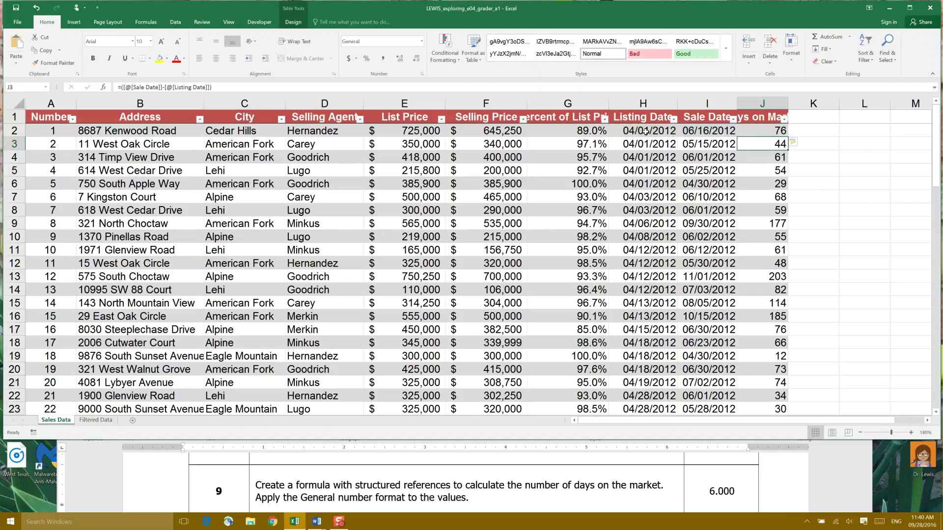
# - Apply the General number format to the Days on Market values in J2:J7
pyautogui.click(750, 131)
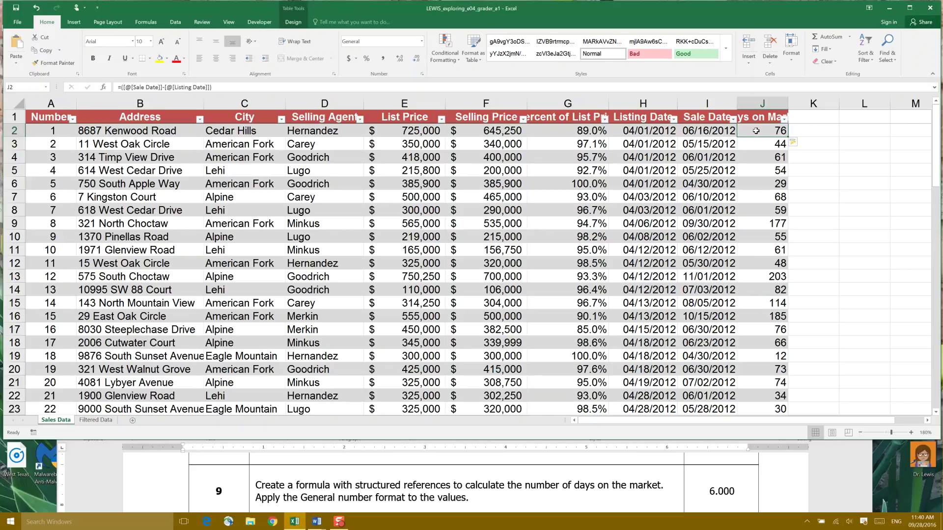
pyautogui.moveTo(756, 131); pyautogui.dragTo(766, 197)
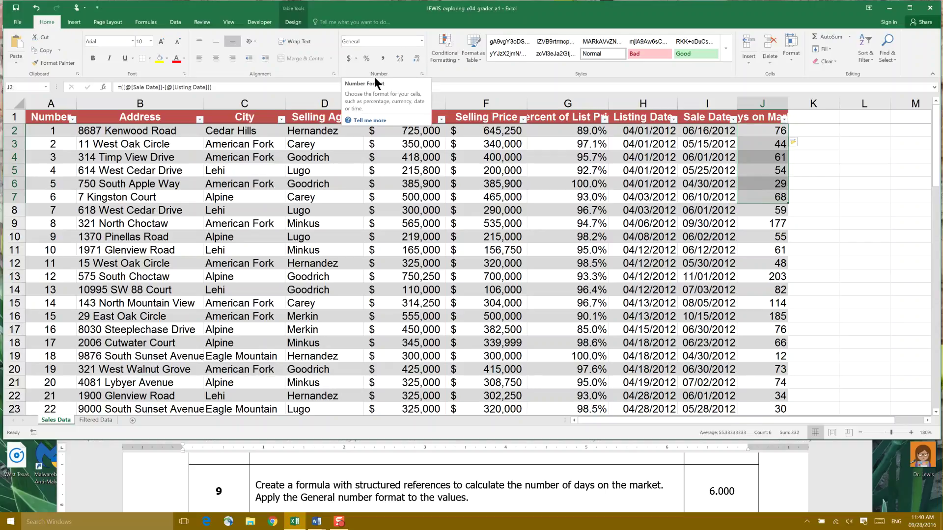
pyautogui.click(420, 43)
pyautogui.click(408, 51)
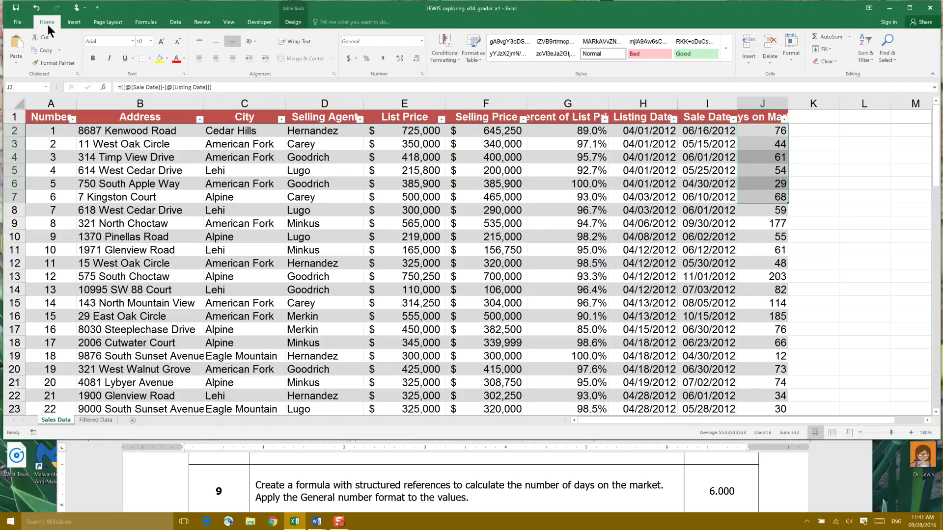
pyautogui.click(421, 41)
pyautogui.click(421, 42)
# - Bring up instruction 10 in the Word document and locate the empty cell below the table's Percent of List Price column
pyautogui.click(467, 486)
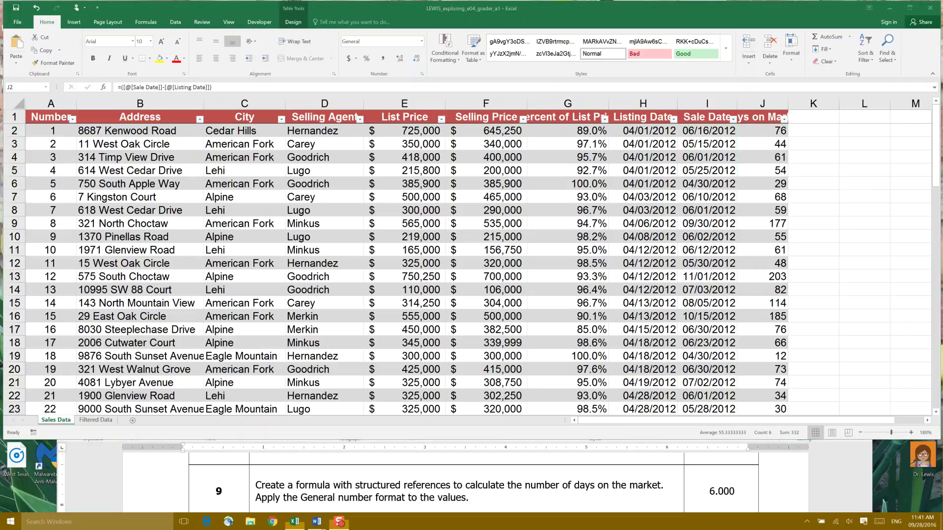
pyautogui.scroll(-3, 466, 481)
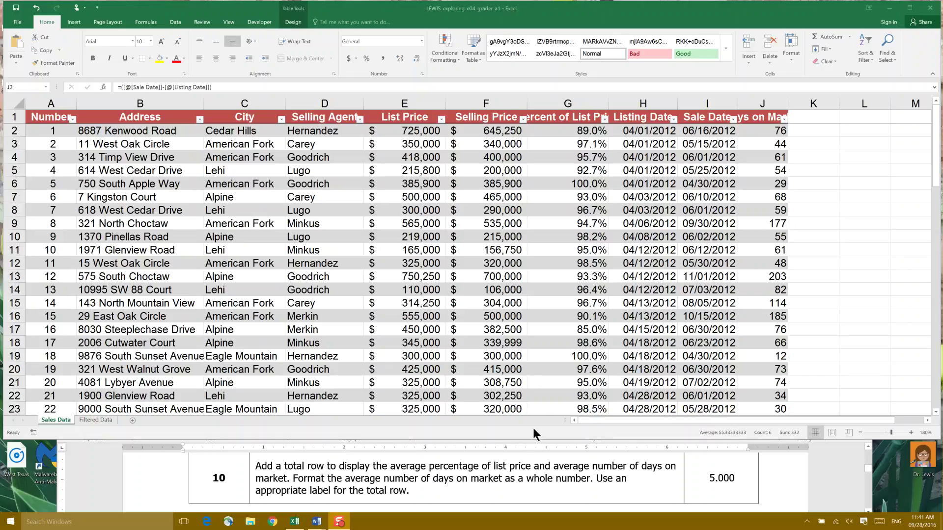
pyautogui.click(568, 102)
pyautogui.click(568, 103)
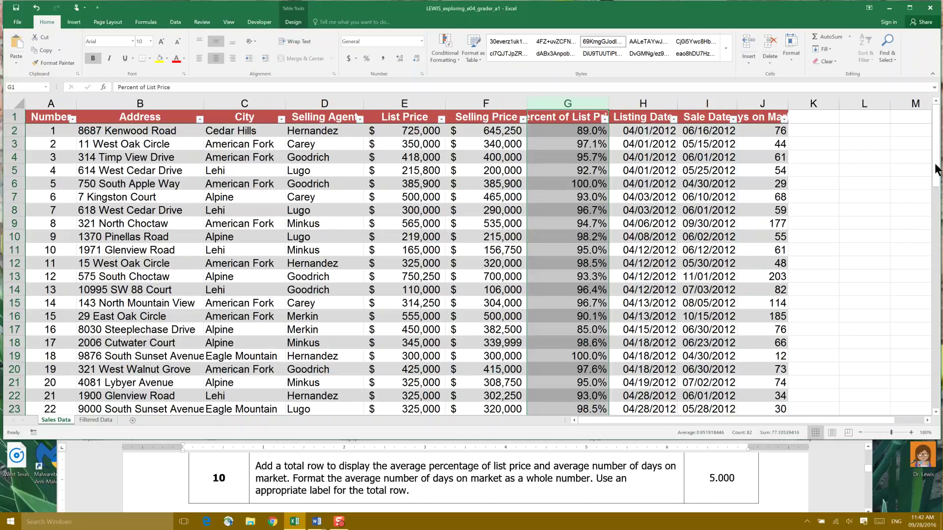
pyautogui.moveTo(936, 169); pyautogui.dragTo(935, 300)
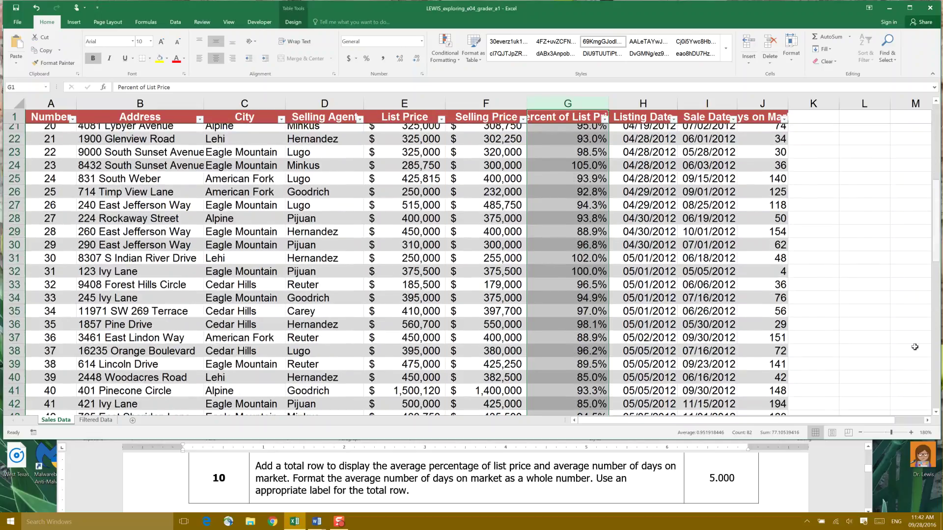
pyautogui.click(935, 413)
pyautogui.click(936, 412)
pyautogui.moveTo(936, 414); pyautogui.dragTo(936, 413)
pyautogui.click(579, 329)
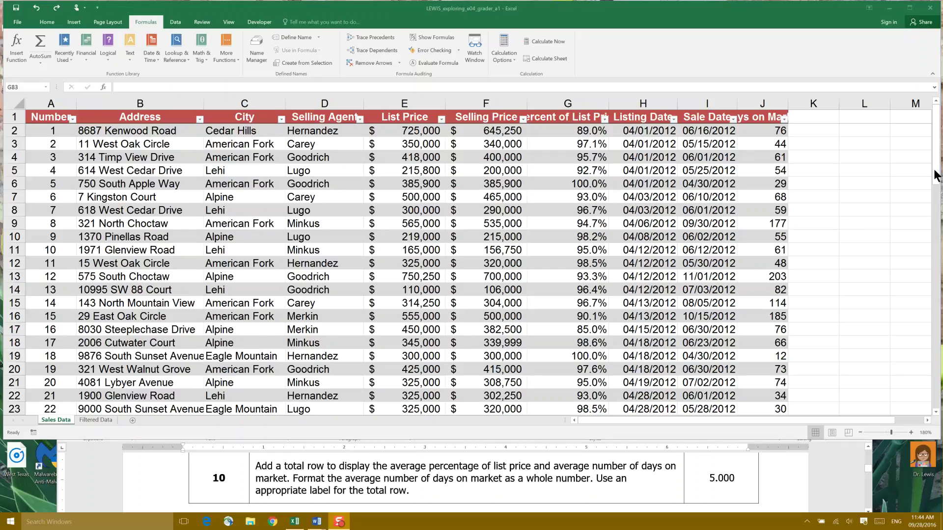
# - Add an AutoSum Average of the Percent of List Price column in cell G83, directly below the table
pyautogui.click(583, 102)
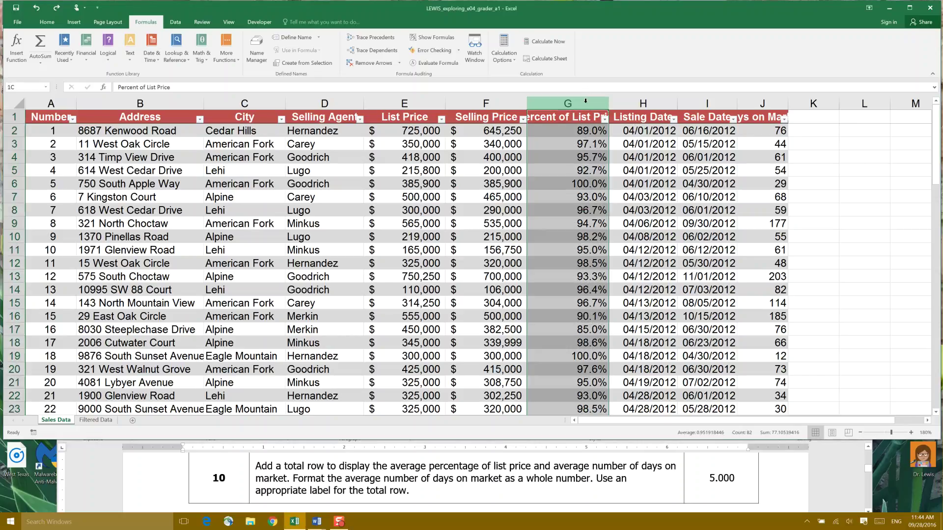
pyautogui.moveTo(937, 178); pyautogui.dragTo(936, 408)
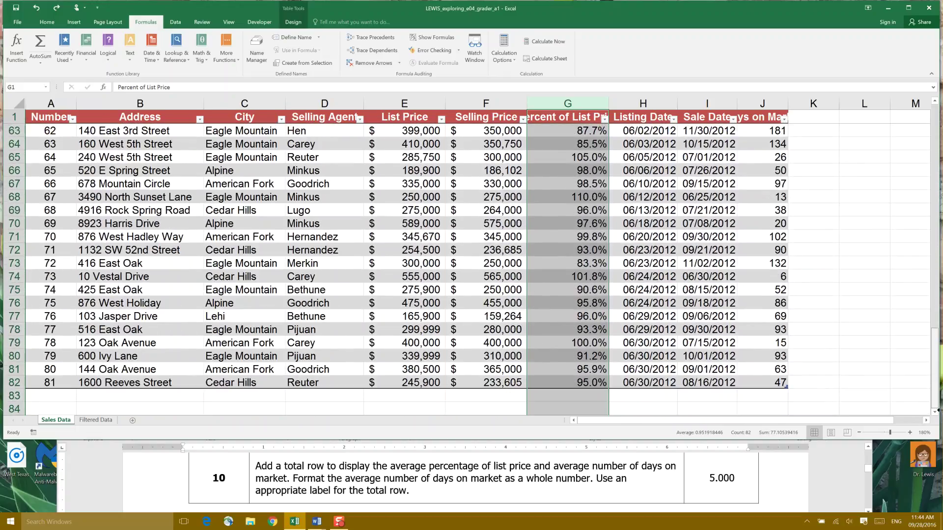
pyautogui.click(563, 395)
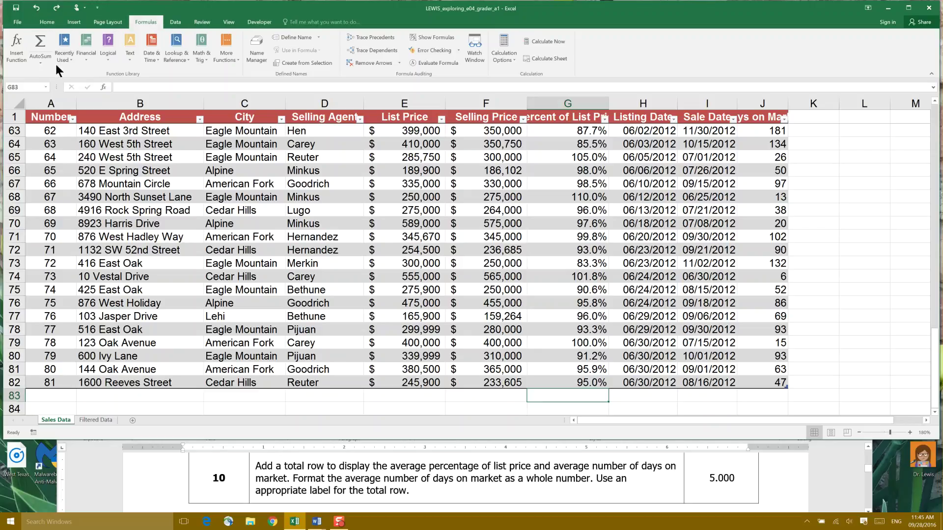
pyautogui.click(38, 63)
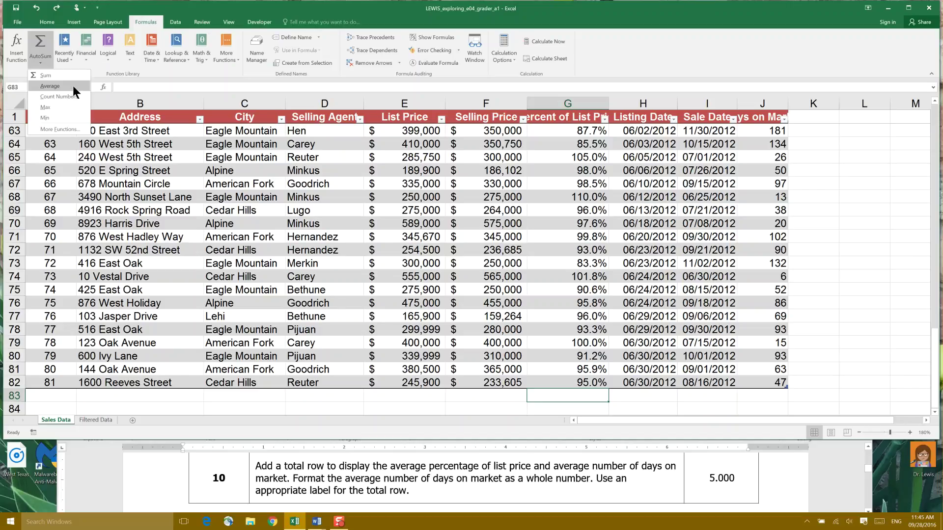
pyautogui.click(72, 86)
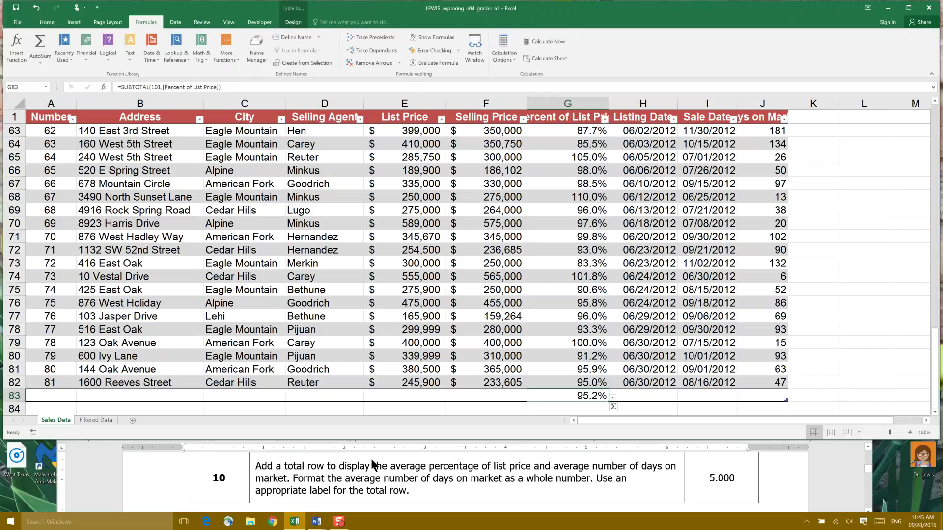
# - Add an AutoSum Average of the Days on Market column in cell J83
pyautogui.click(758, 397)
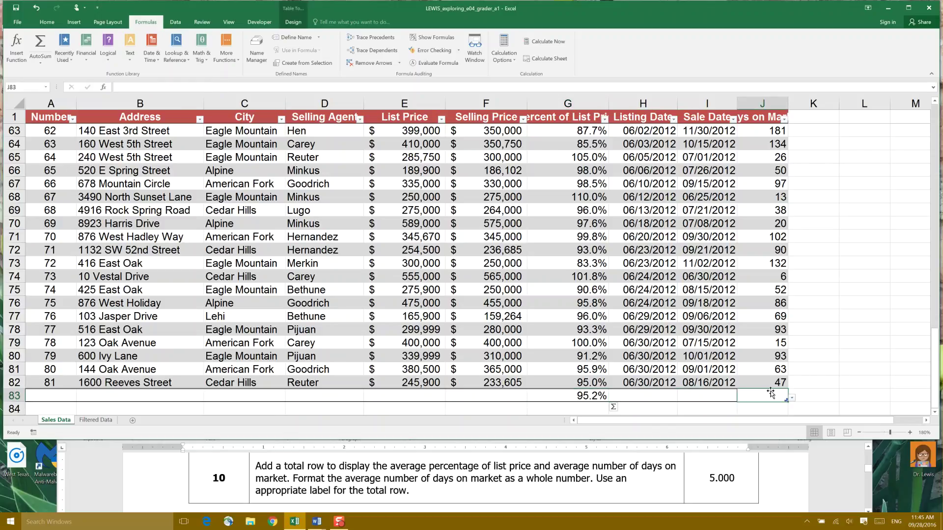
pyautogui.click(43, 63)
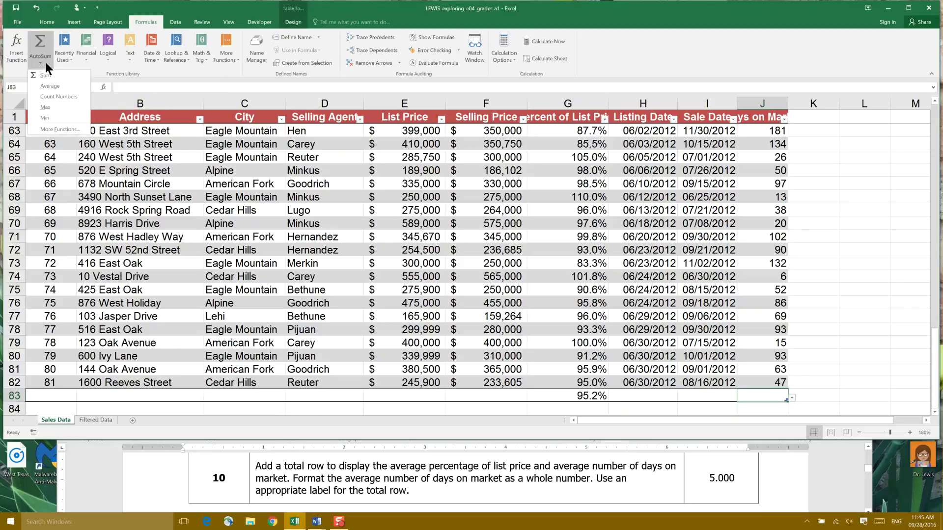
pyautogui.click(57, 86)
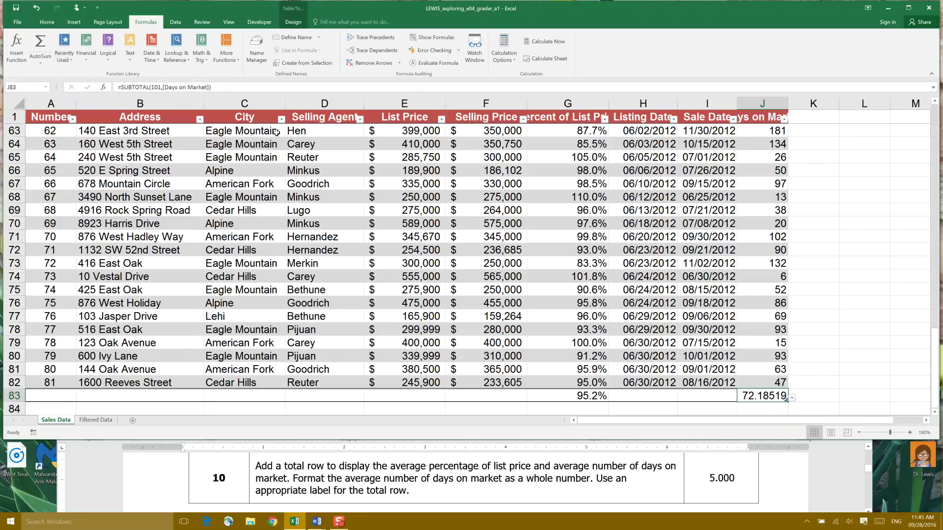
# - Reduce the decimals of the average days on market in J83 to display a whole number
pyautogui.click(40, 22)
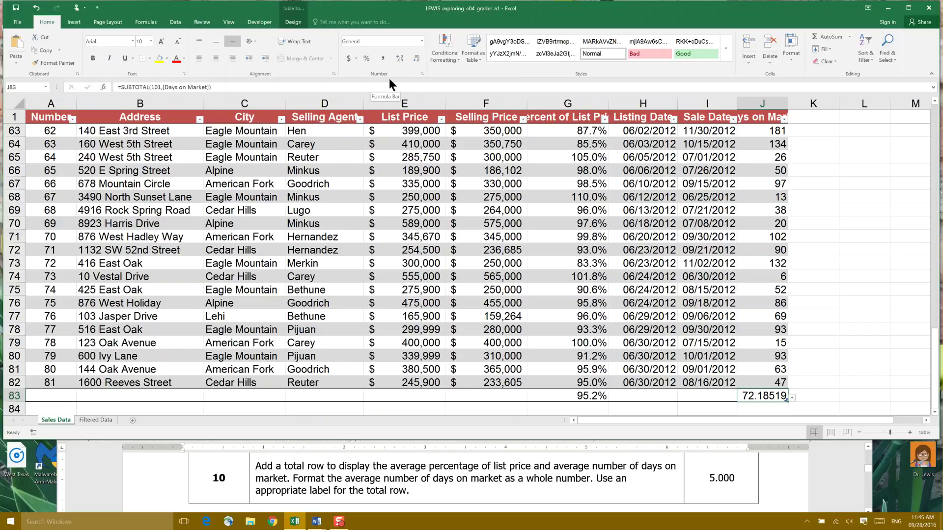
pyautogui.click(416, 59)
pyautogui.click(415, 59)
pyautogui.click(415, 59)
pyautogui.click(415, 60)
pyautogui.click(44, 398)
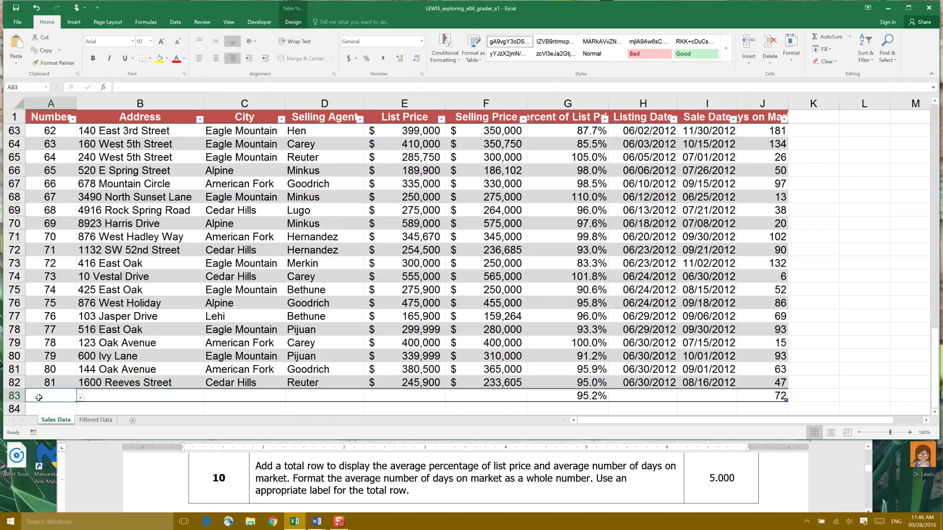
pyautogui.write('Tot')
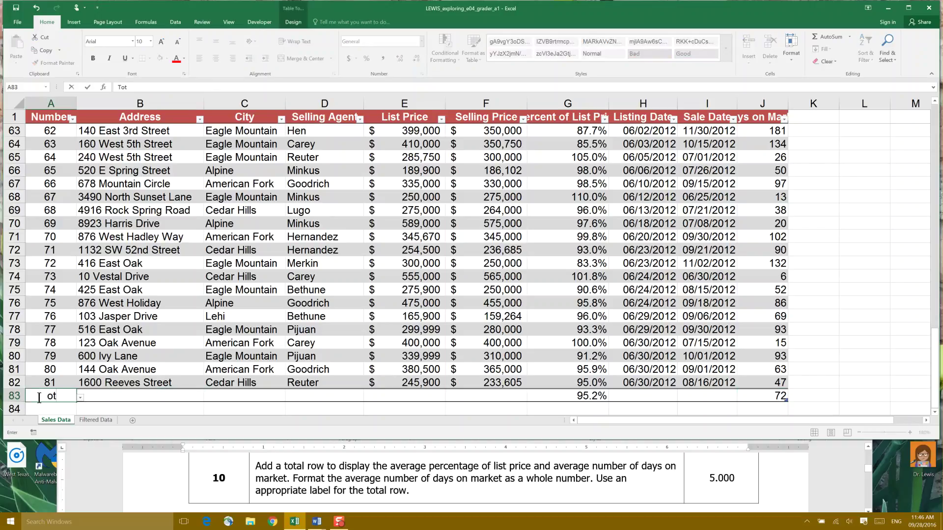
pyautogui.press('BackSpace')
pyautogui.press('BackSpace')
pyautogui.write('To')
pyautogui.press('BackSpace')
pyautogui.write('T')
pyautogui.press('BackSpace')
pyautogui.write('o')
pyautogui.press('BackSpace')
pyautogui.write('T')
pyautogui.press('BackSpace')
pyautogui.press('BackSpace')
pyautogui.write("'T")
pyautogui.press('Escape')
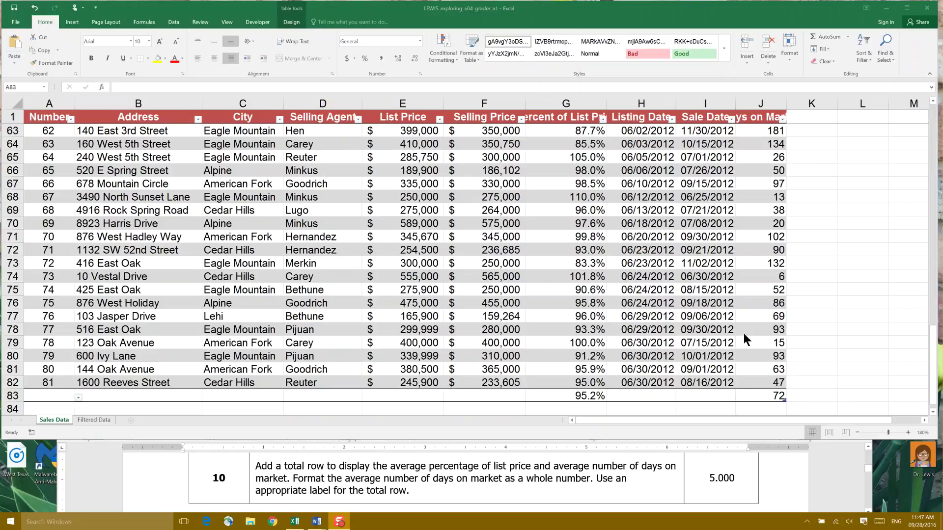
# - Set the number format of cell A83 in the total row to Text
pyautogui.click(49, 393)
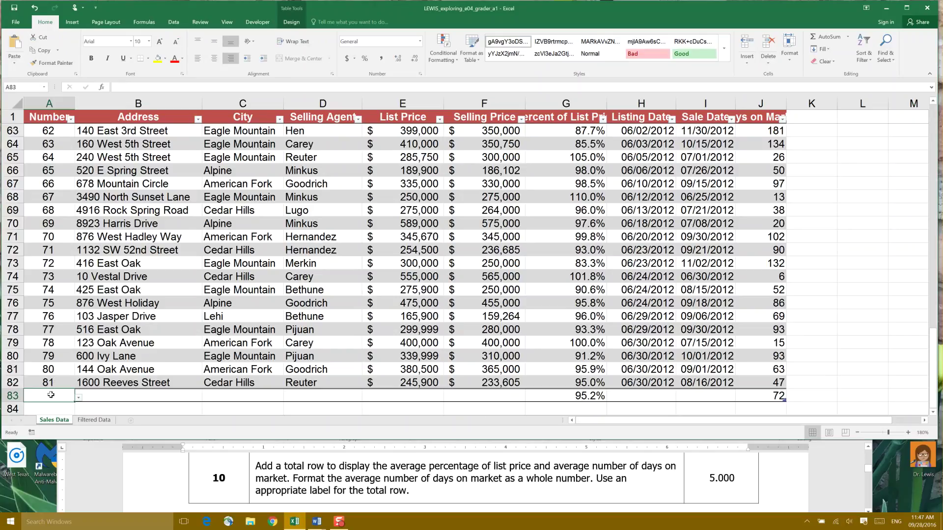
pyautogui.rightClick(51, 395)
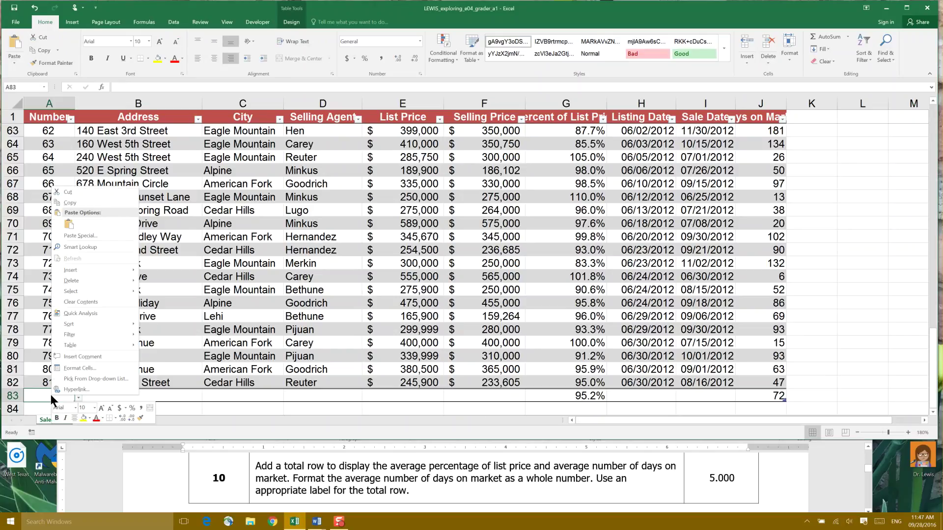
pyautogui.click(105, 369)
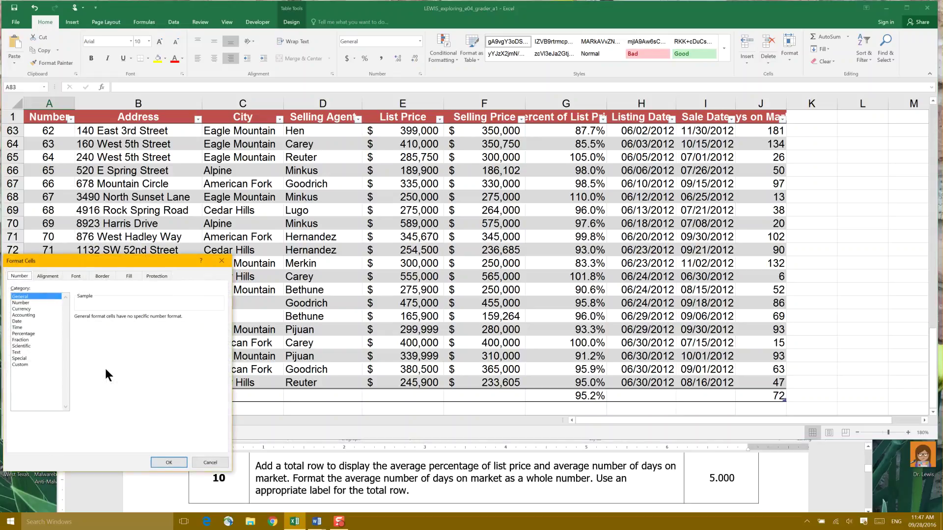
pyautogui.moveTo(90, 261); pyautogui.dragTo(228, 117)
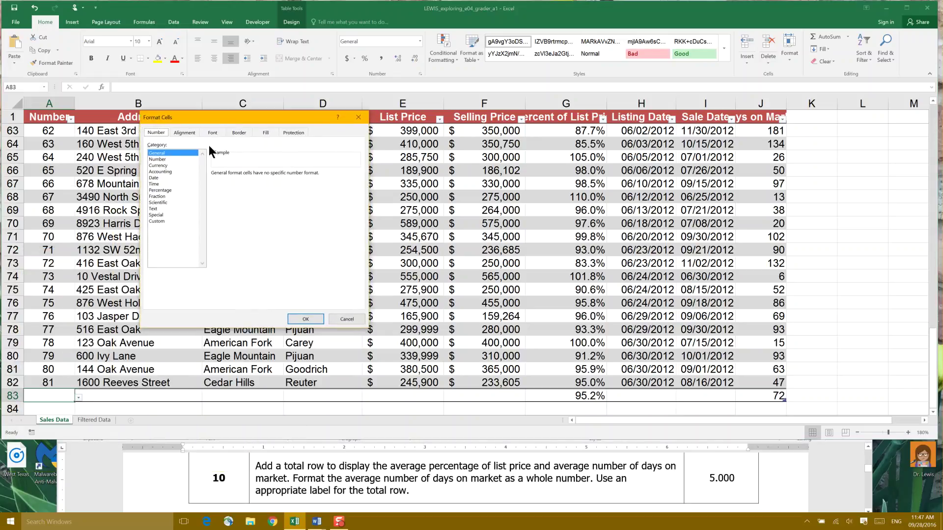
pyautogui.click(153, 209)
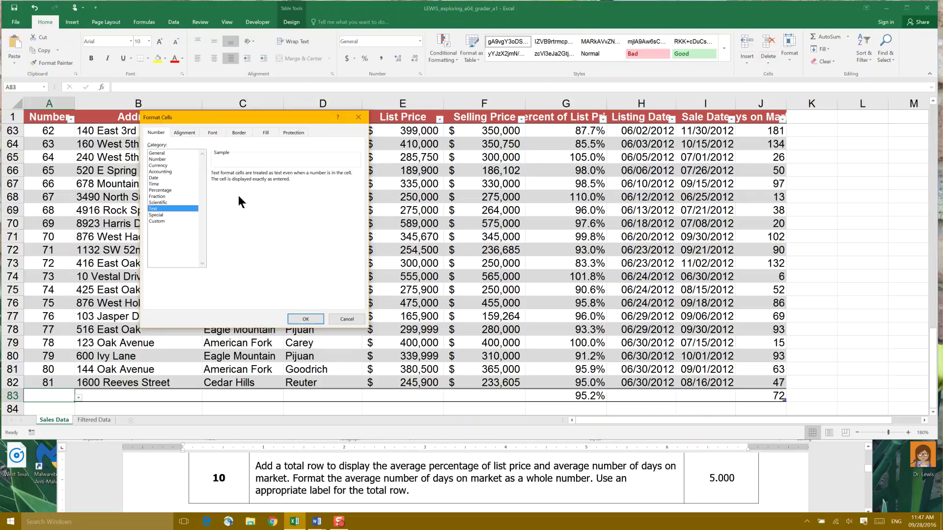
pyautogui.click(303, 320)
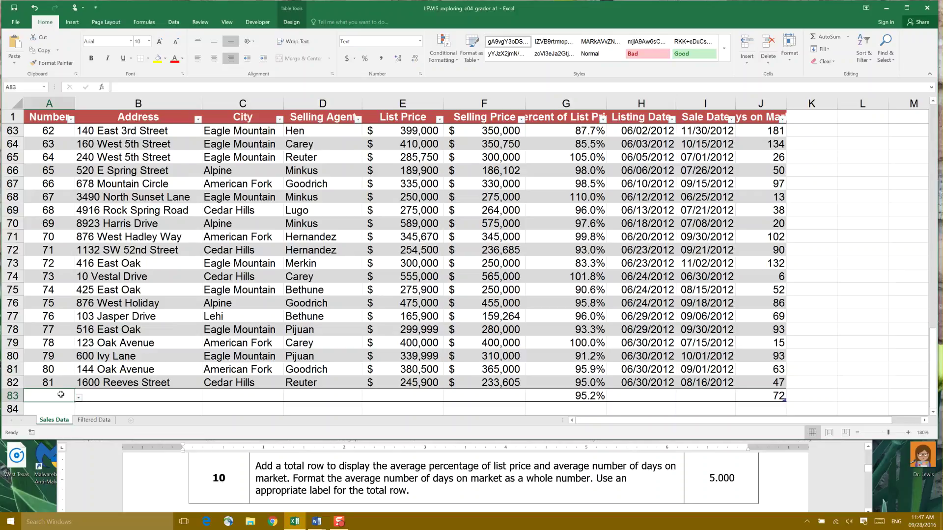
pyautogui.write('To')
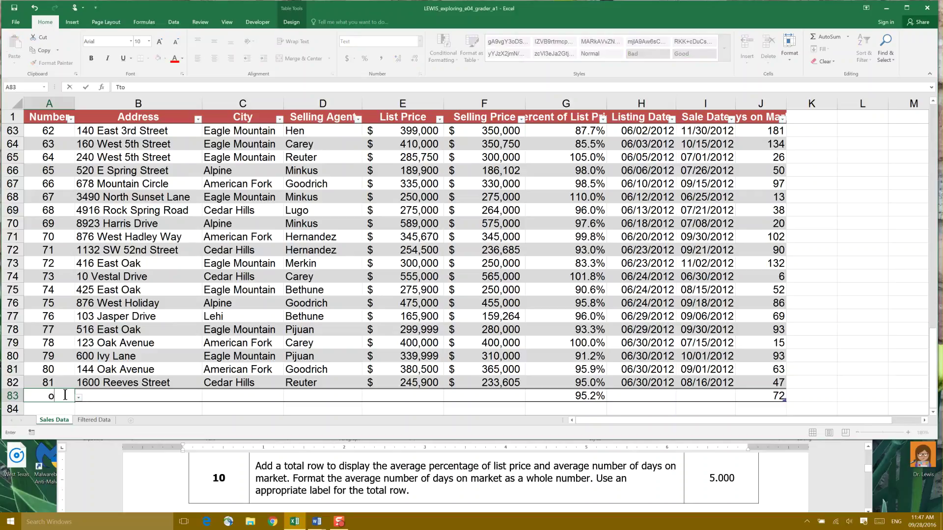
pyautogui.press('BackSpace')
pyautogui.doubleClick(51, 396)
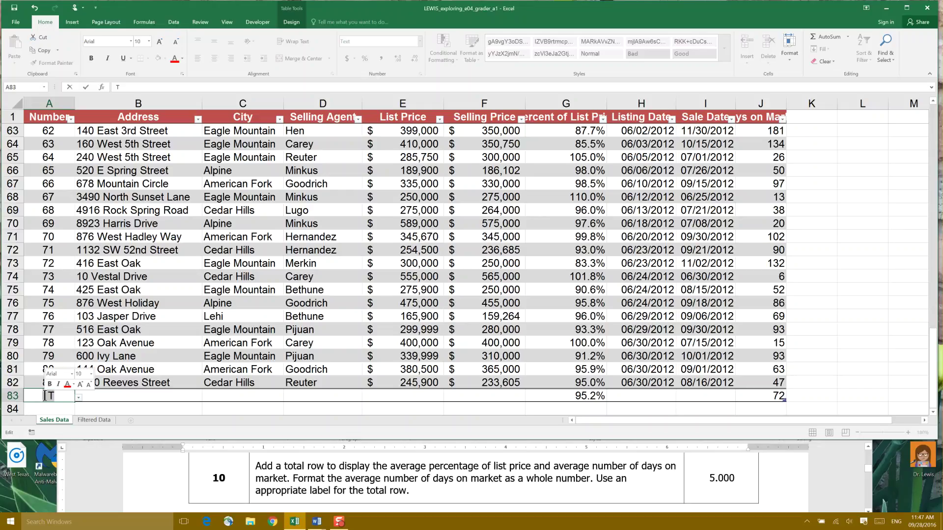
pyautogui.press('BackSpace')
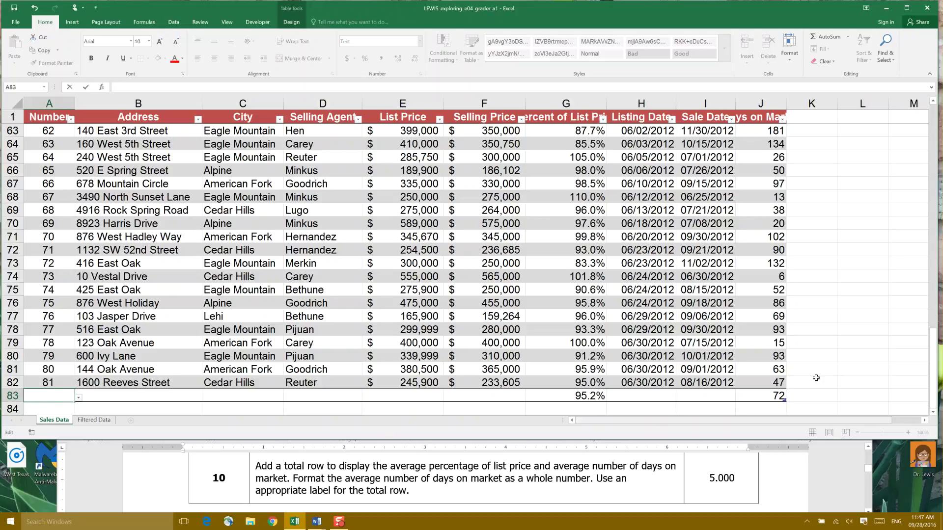
pyautogui.press('Escape')
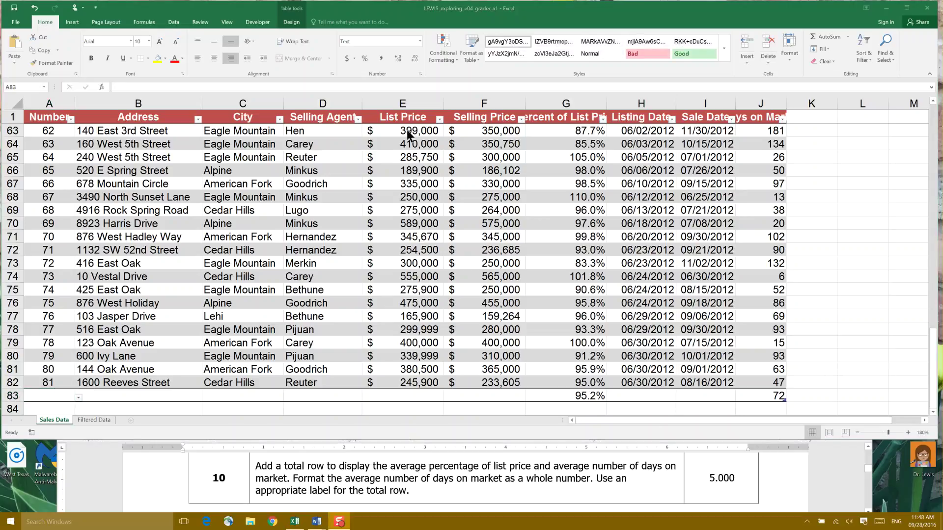
# - Set the horizontal alignment of cell A83 to Left (Indent) and remove its indent
pyautogui.click(419, 73)
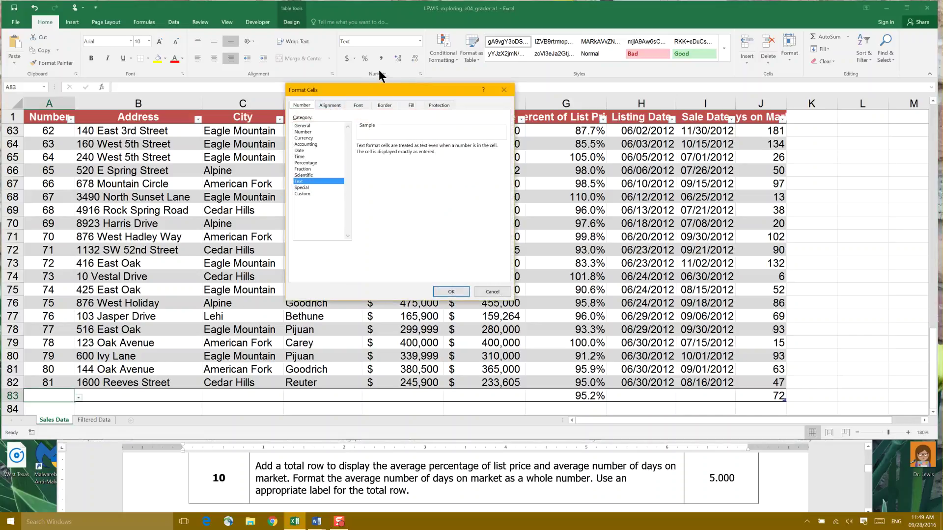
pyautogui.click(338, 106)
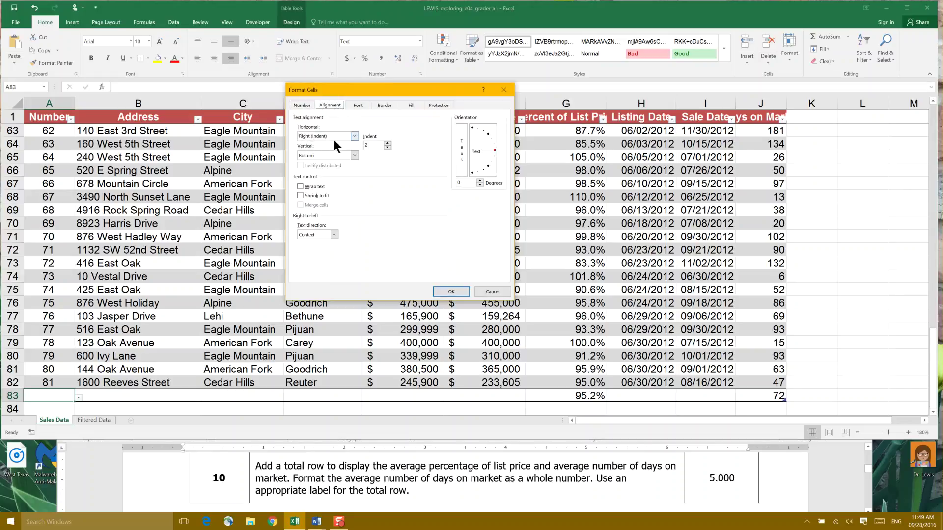
pyautogui.click(354, 136)
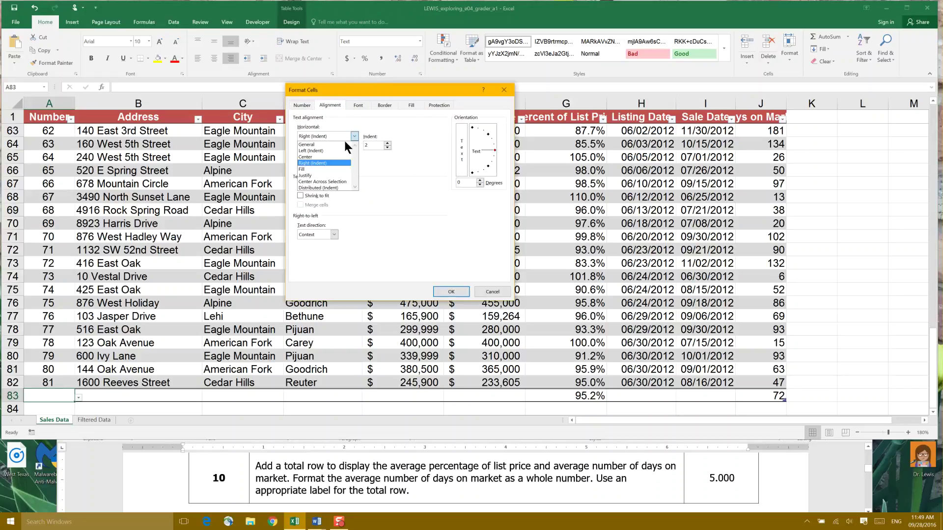
pyautogui.click(338, 150)
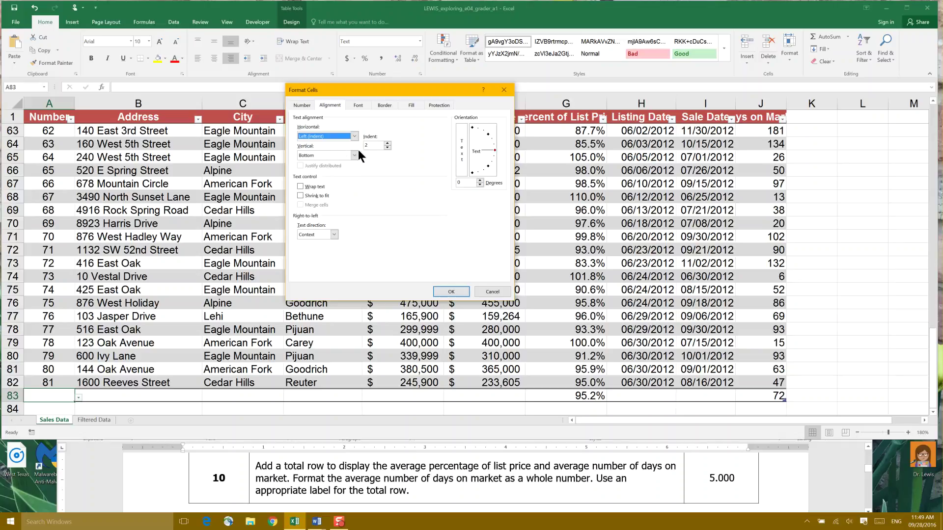
pyautogui.click(388, 147)
pyautogui.click(450, 291)
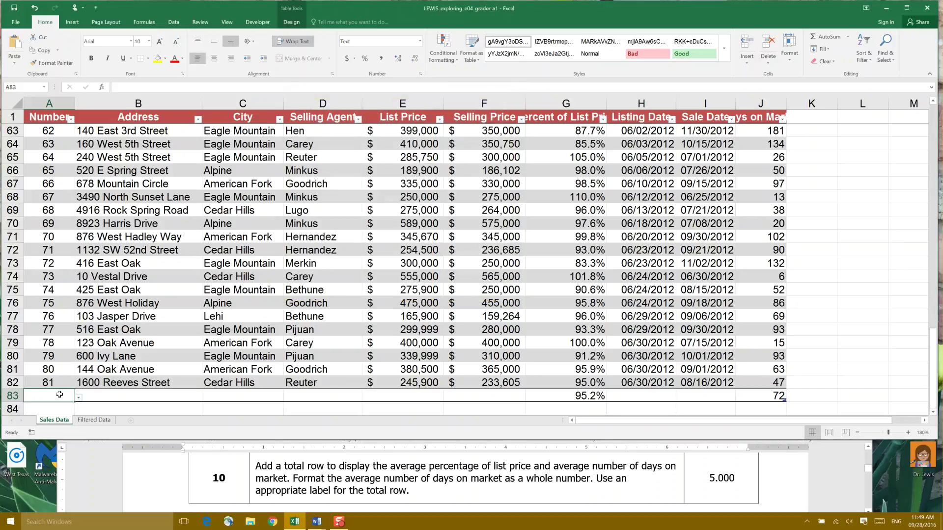
# - Enter the label Total in cell A83 of the total row and save the workbook
pyautogui.write('Total')
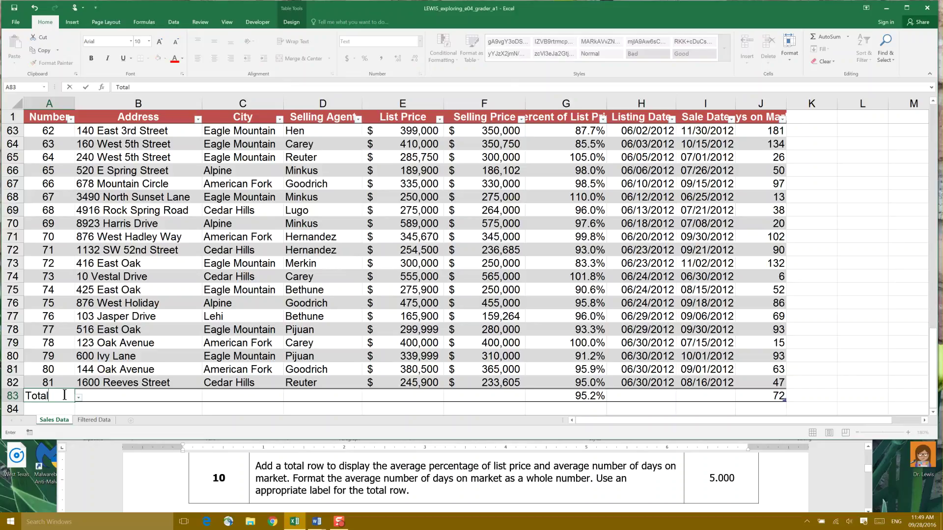
pyautogui.press('Return')
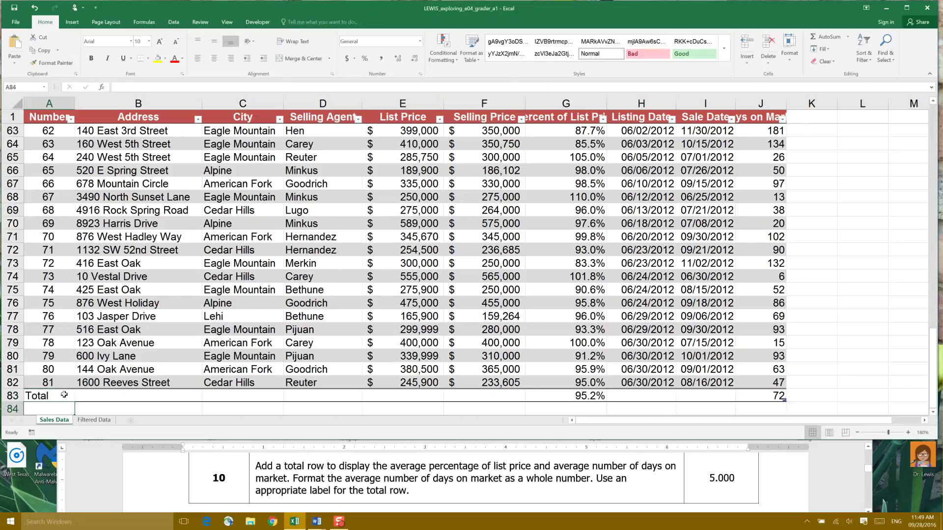
pyautogui.click(14, 7)
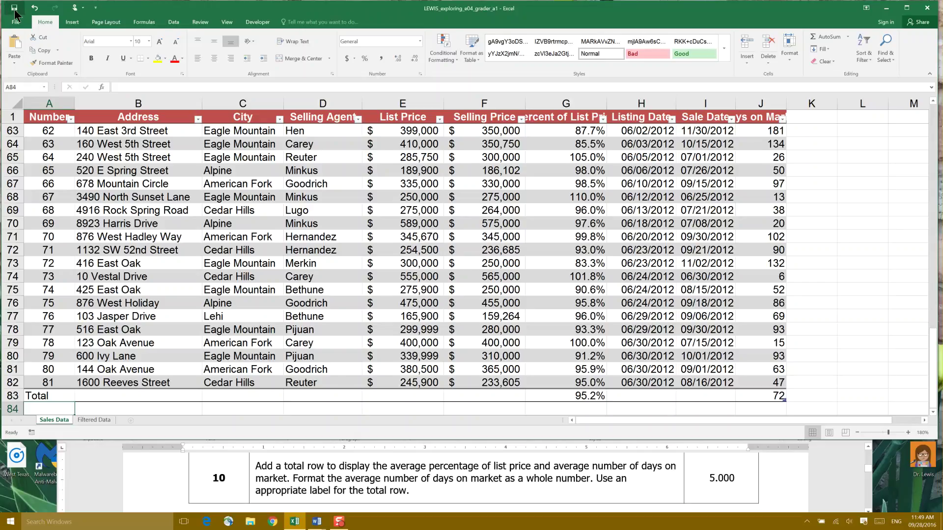